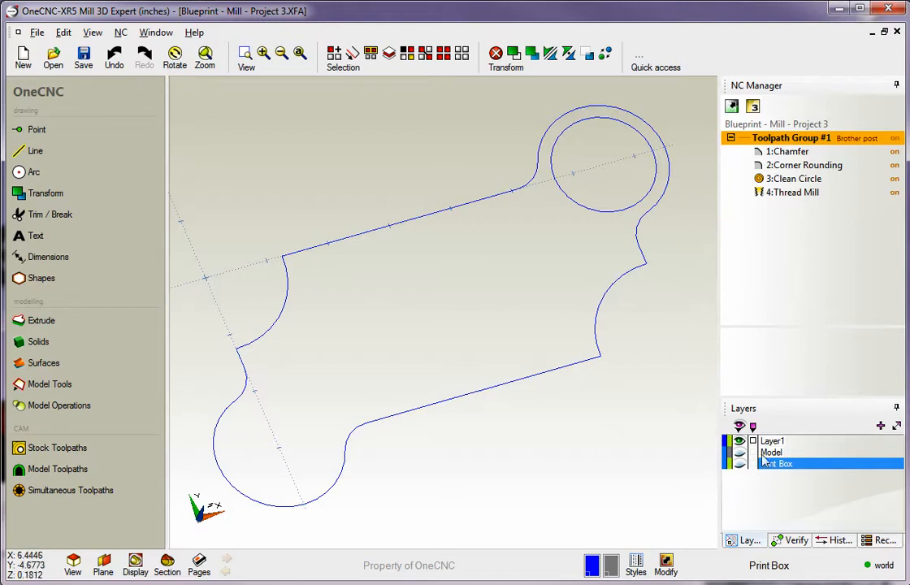
click(793, 541)
click(838, 541)
click(884, 541)
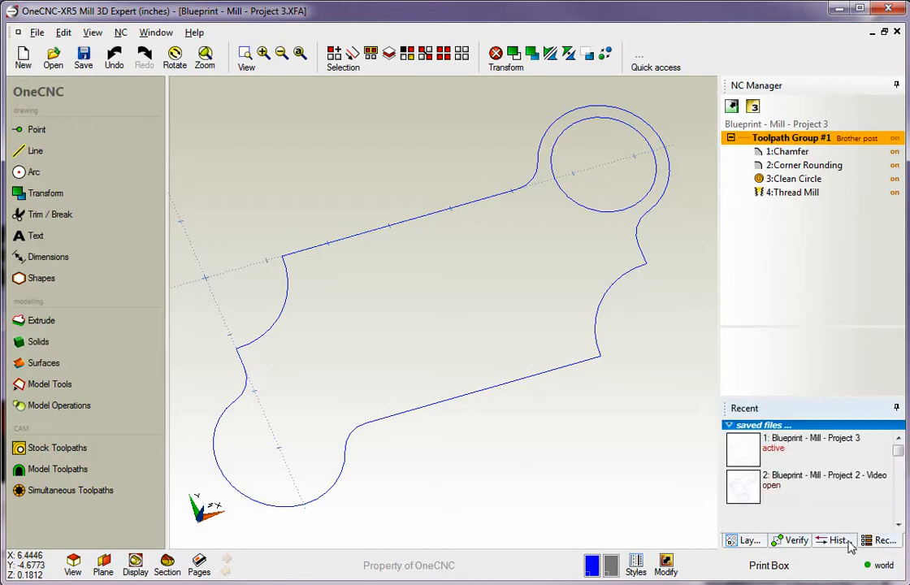
click(750, 542)
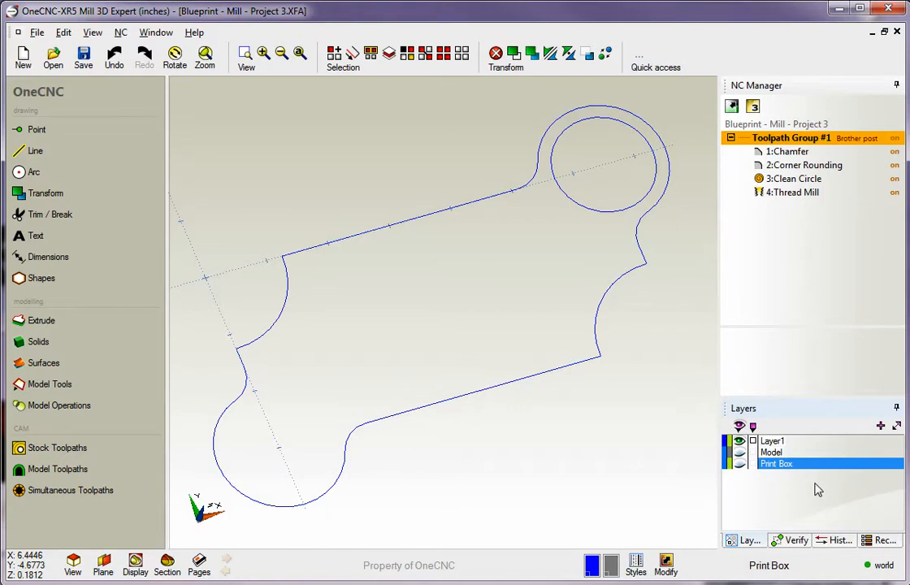
Add a new layer named Text Example and make it the active layer
right_click(767, 478)
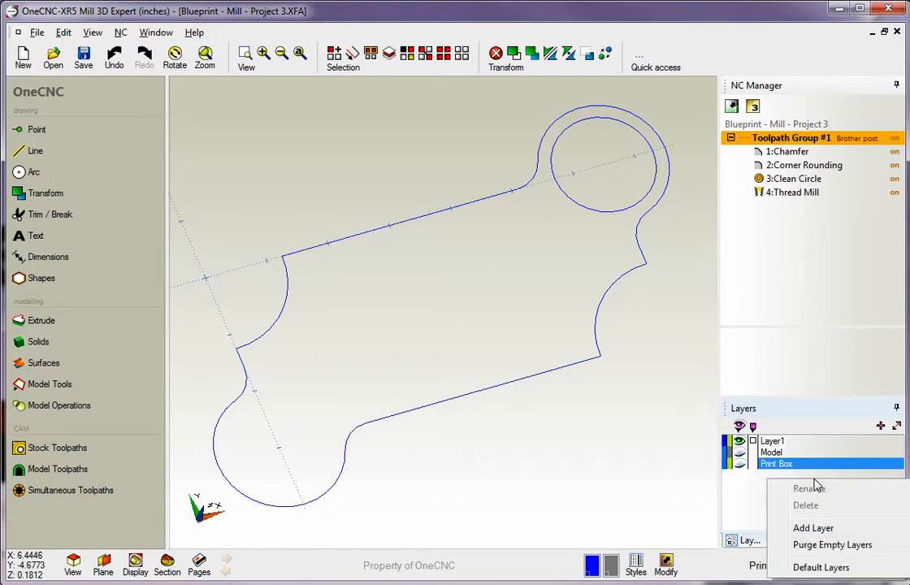
click(813, 530)
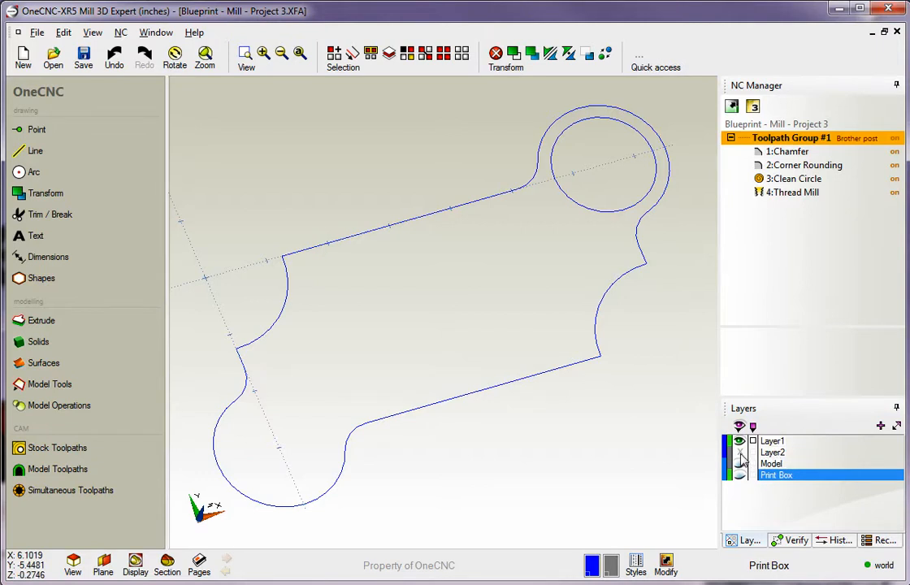
click(772, 453)
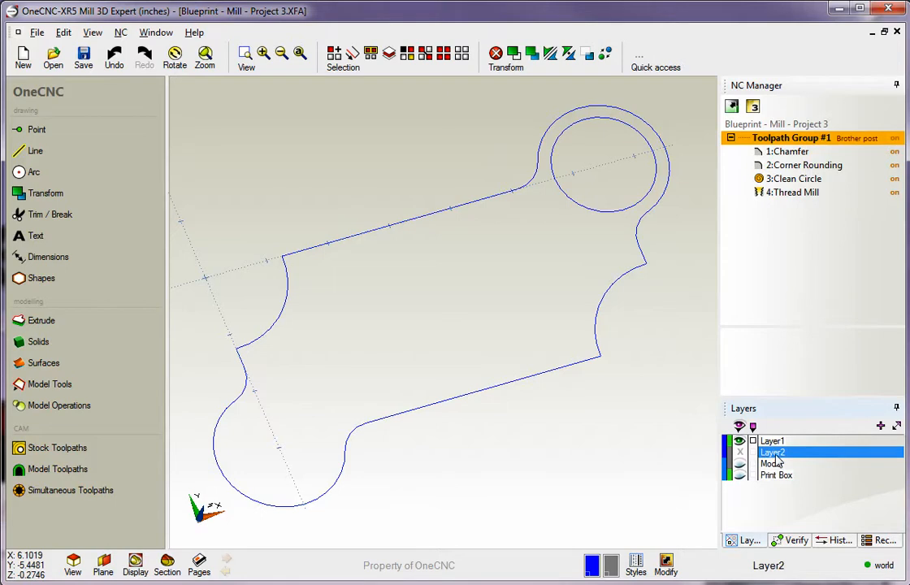
double_click(773, 452)
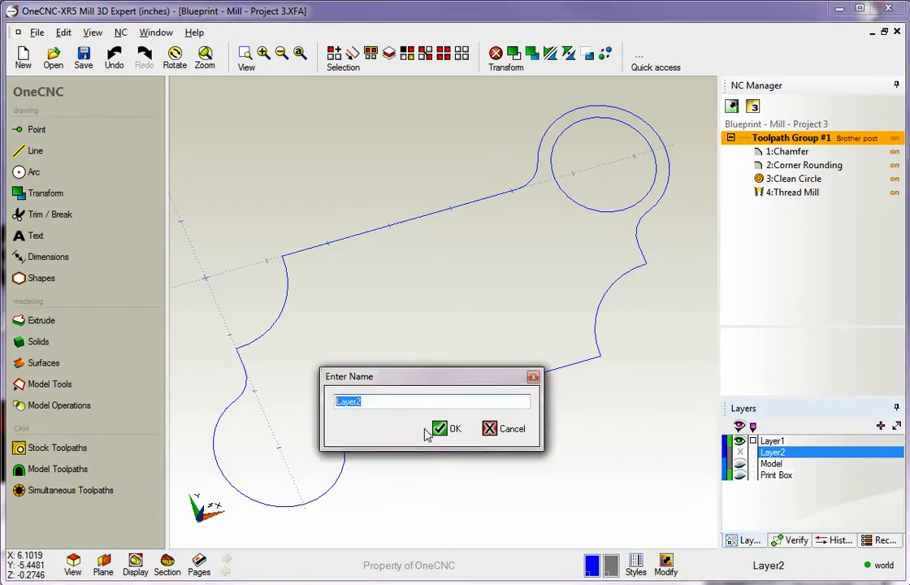
text(Text Example)
click(443, 428)
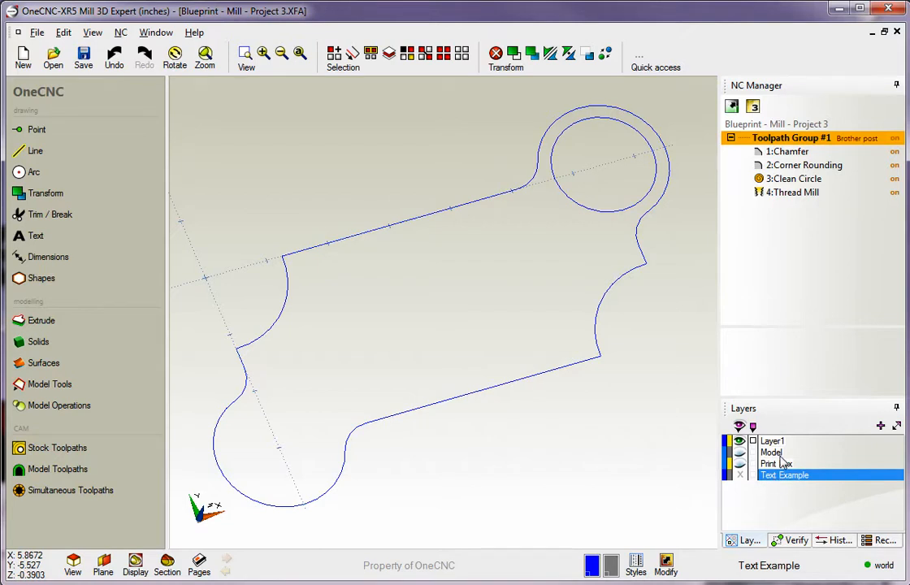
click(777, 453)
click(779, 478)
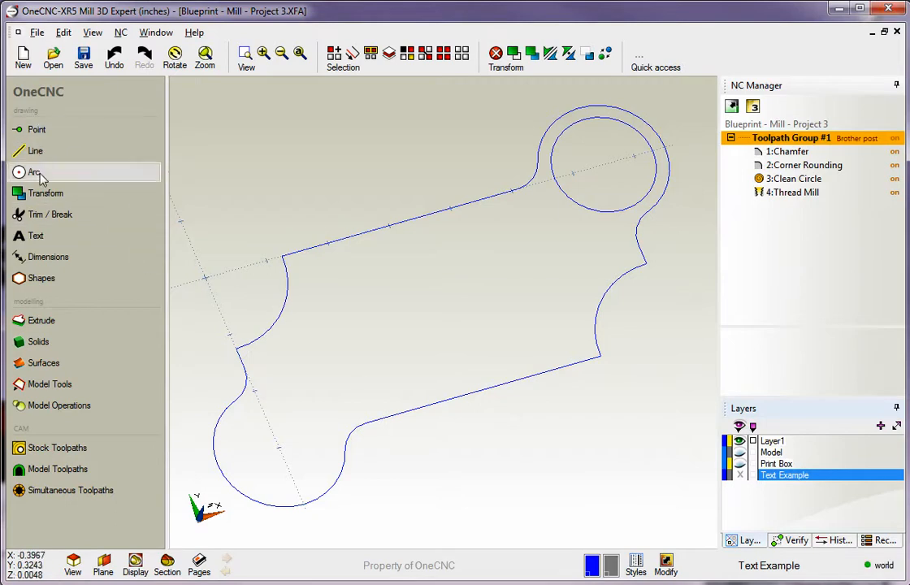
Start a new text object and replace the existing wording with XR5
click(38, 236)
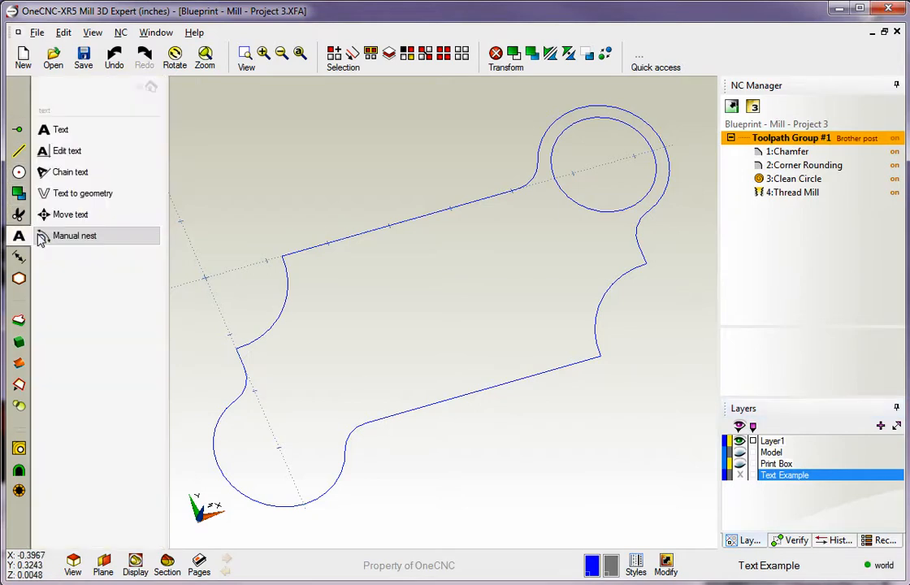
click(61, 132)
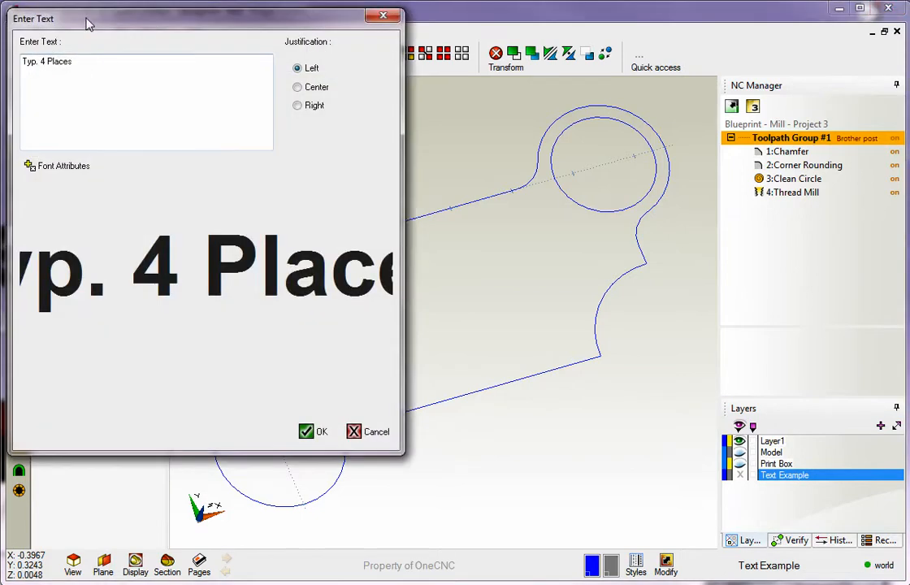
drag(91, 22, 86, 18)
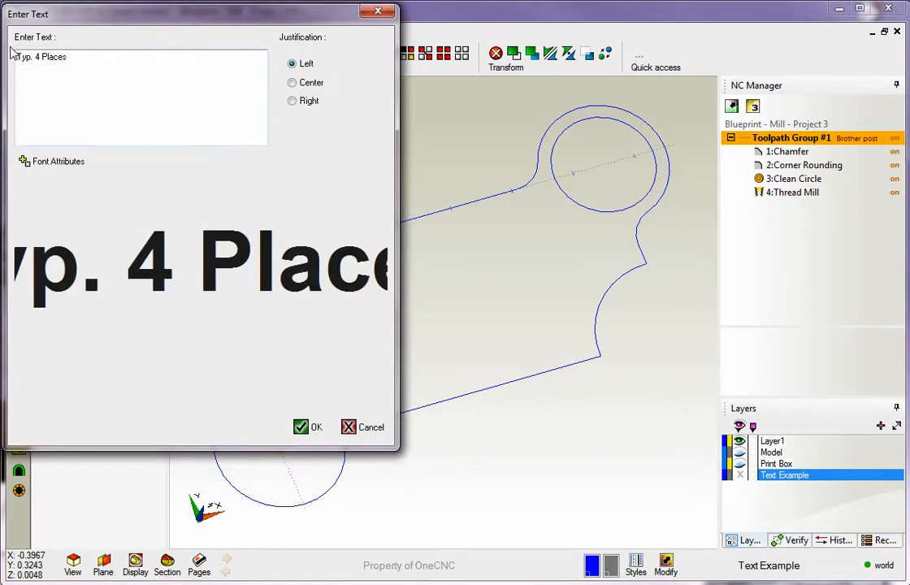
drag(69, 51, 10, 52)
text(XR)
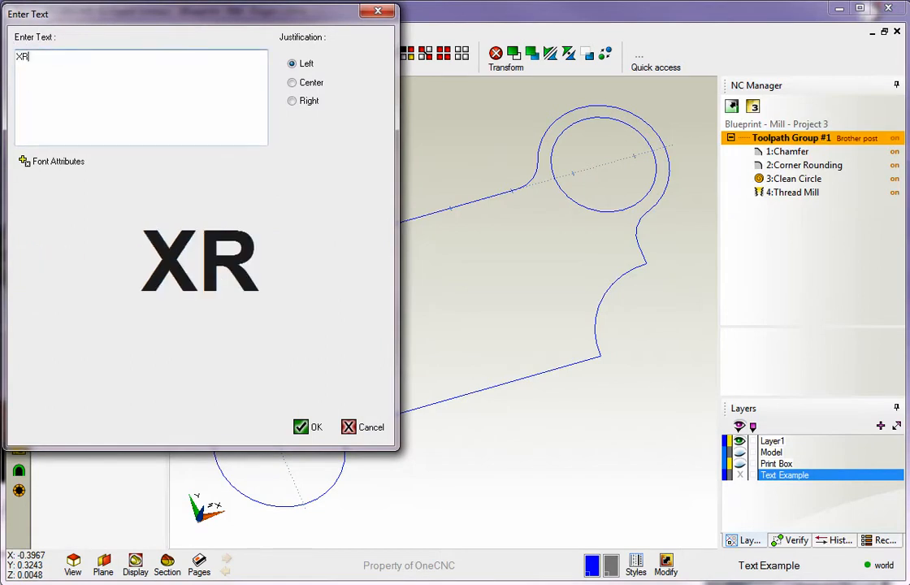
text(5)
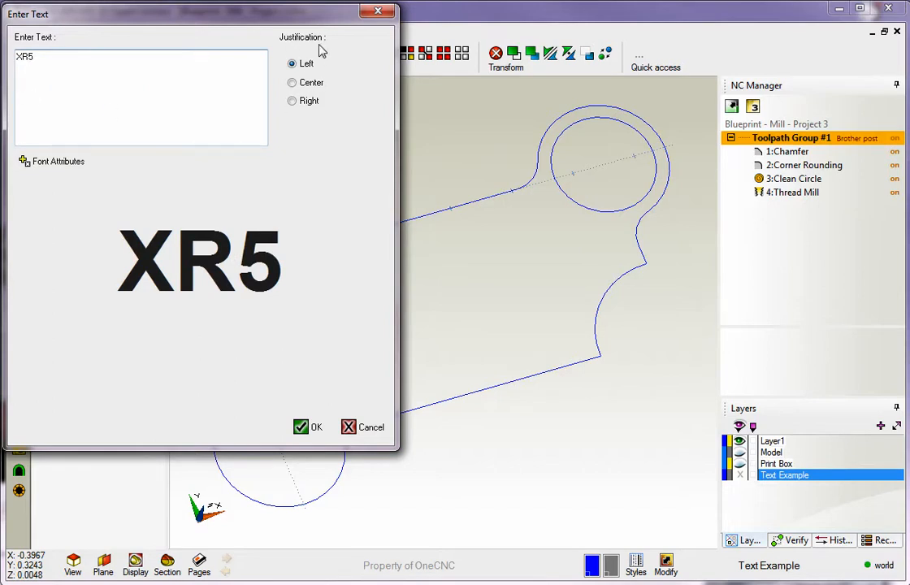
drag(43, 56, 10, 55)
click(36, 68)
Compare the Basic, Line and TrueType font types and choose TrueType Arial for the XR5 text
click(59, 162)
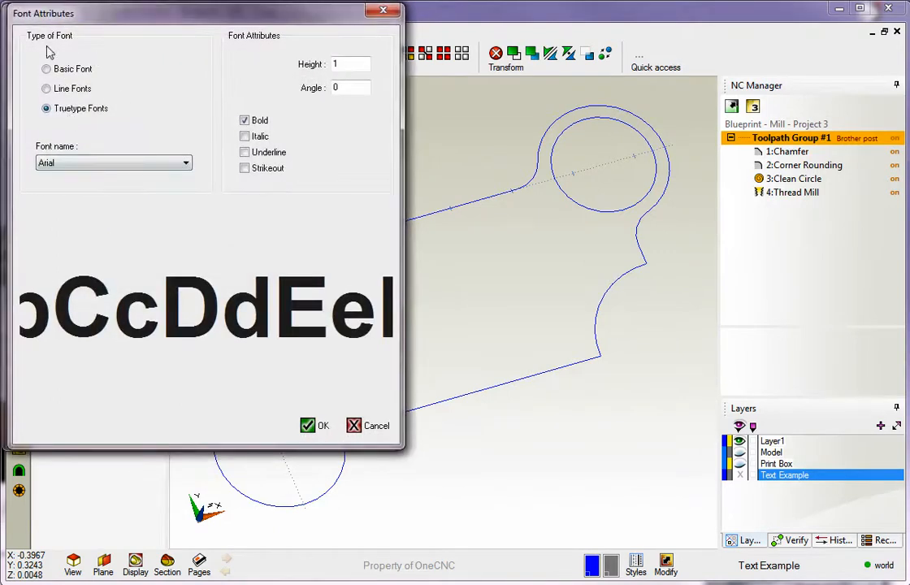
click(46, 70)
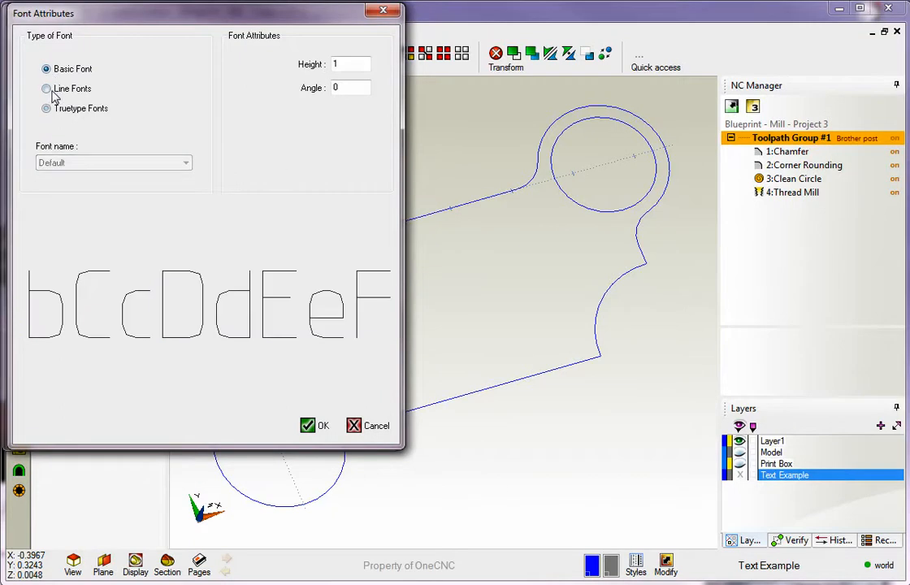
click(47, 88)
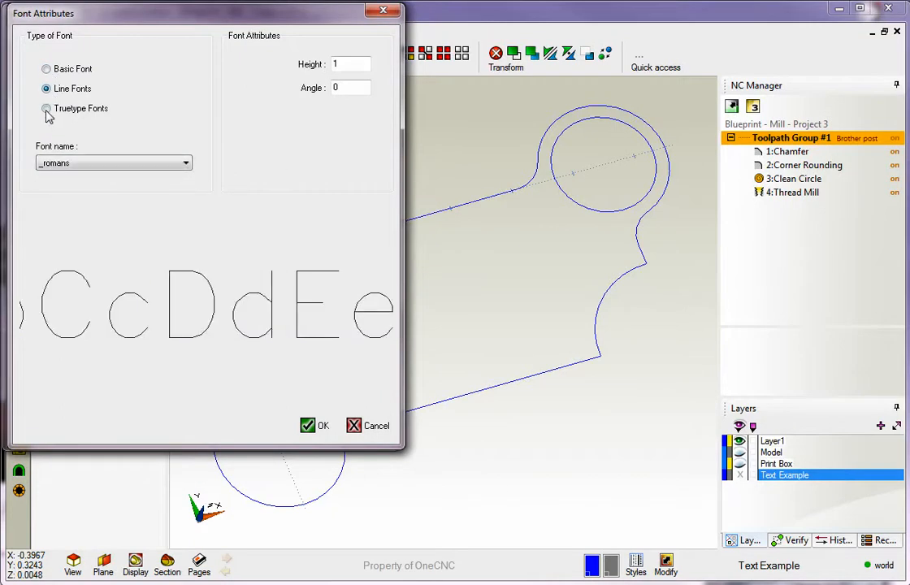
click(47, 109)
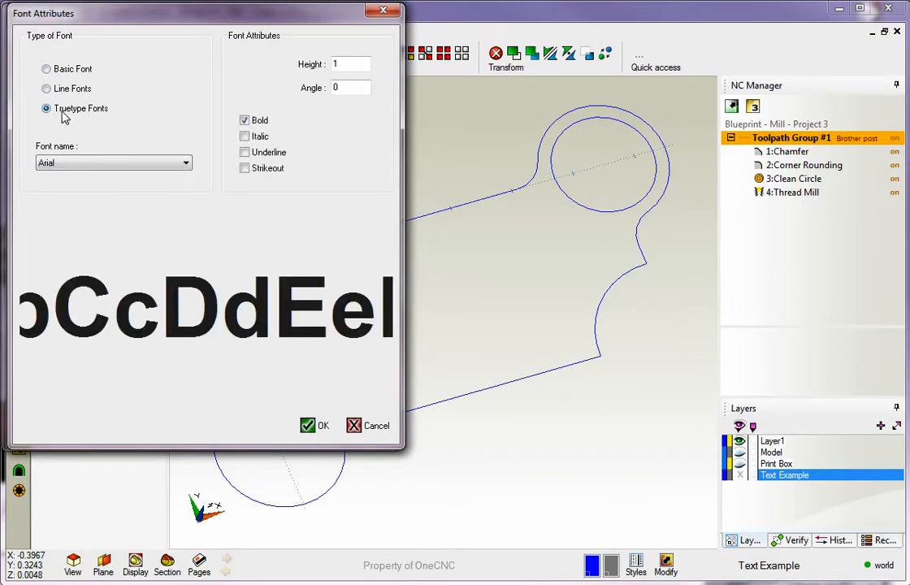
click(82, 165)
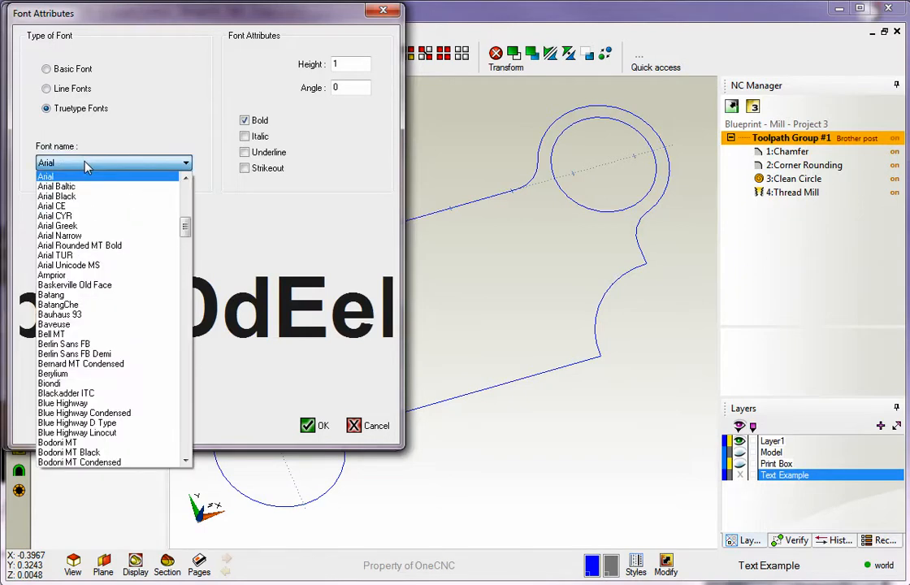
mouse_move(186, 226)
mouse_down()
mouse_move(187, 195)
mouse_move(188, 294)
mouse_move(188, 234)
mouse_move(201, 225)
mouse_up()
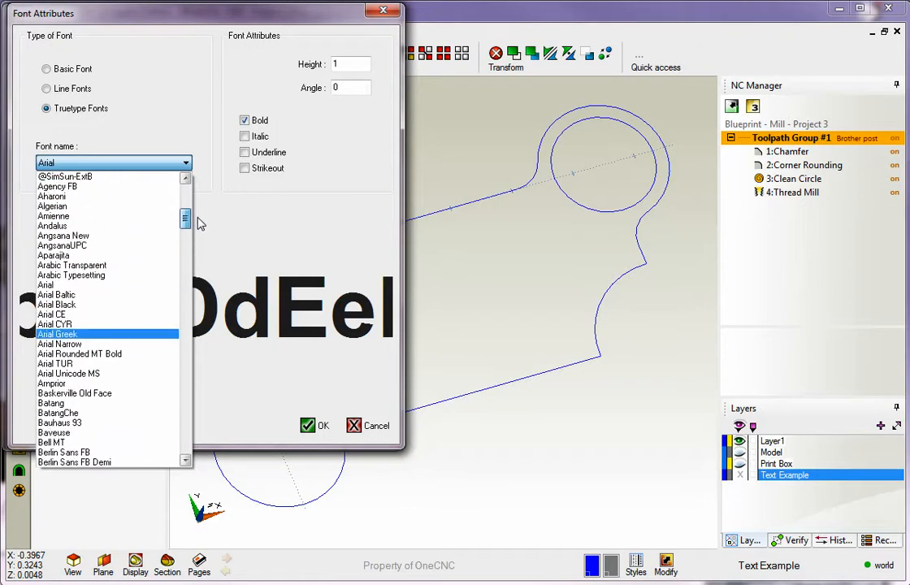
click(82, 284)
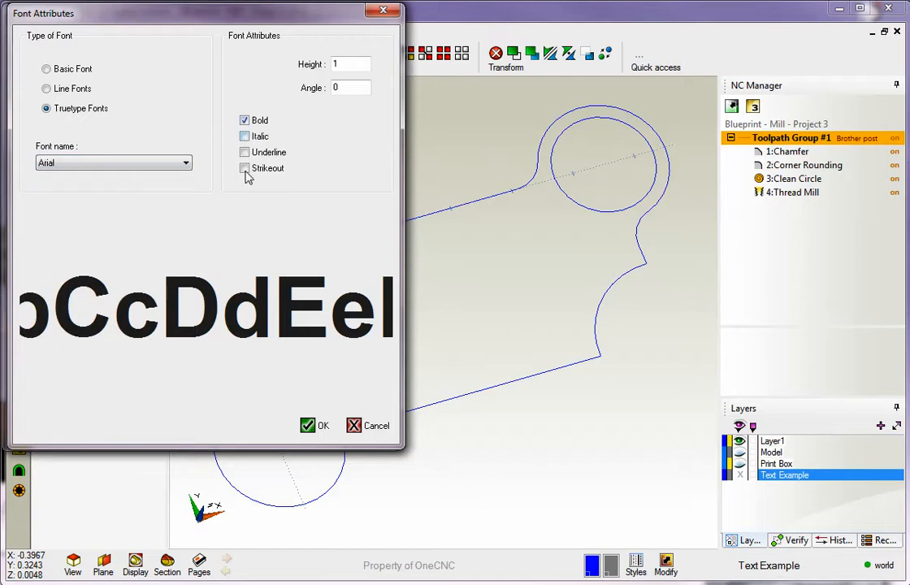
double_click(354, 67)
click(315, 426)
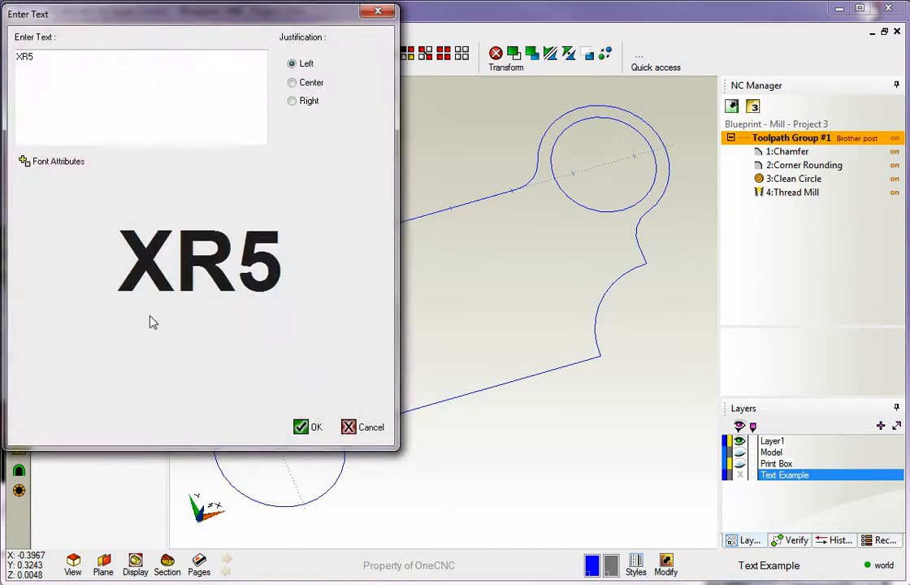
Place the XR5 text inside the part outline at about X 1.99, Y -1.85
click(303, 427)
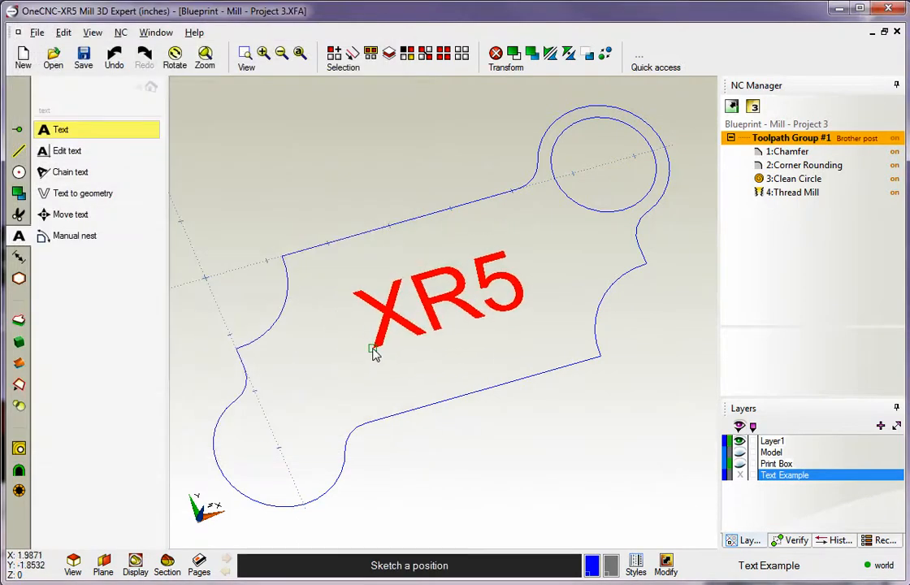
click(374, 351)
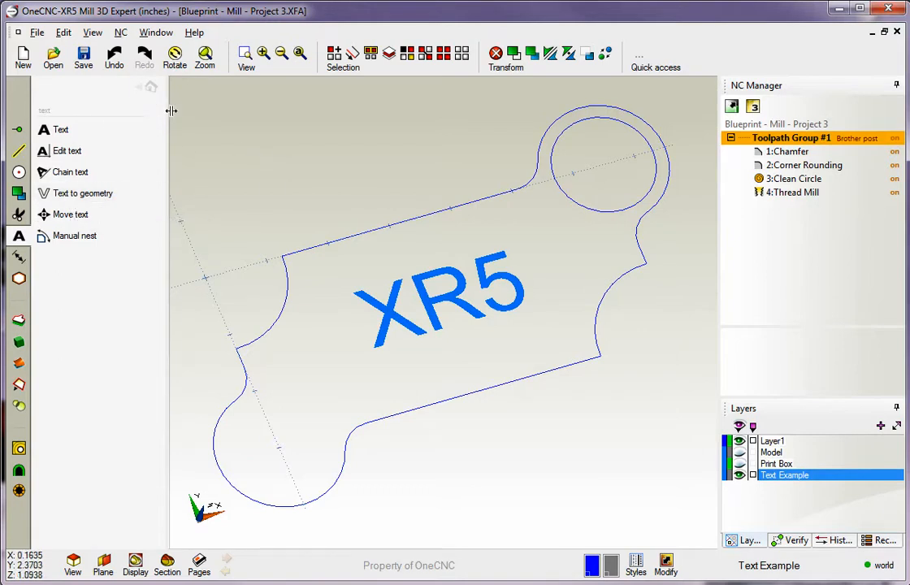
click(151, 88)
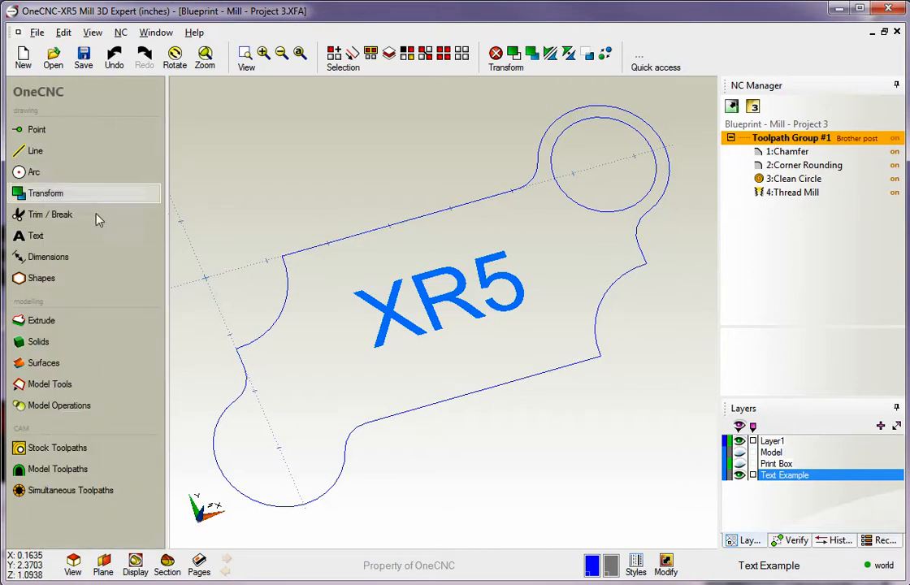
Convert the XR5 text into line and arc geometry
click(36, 235)
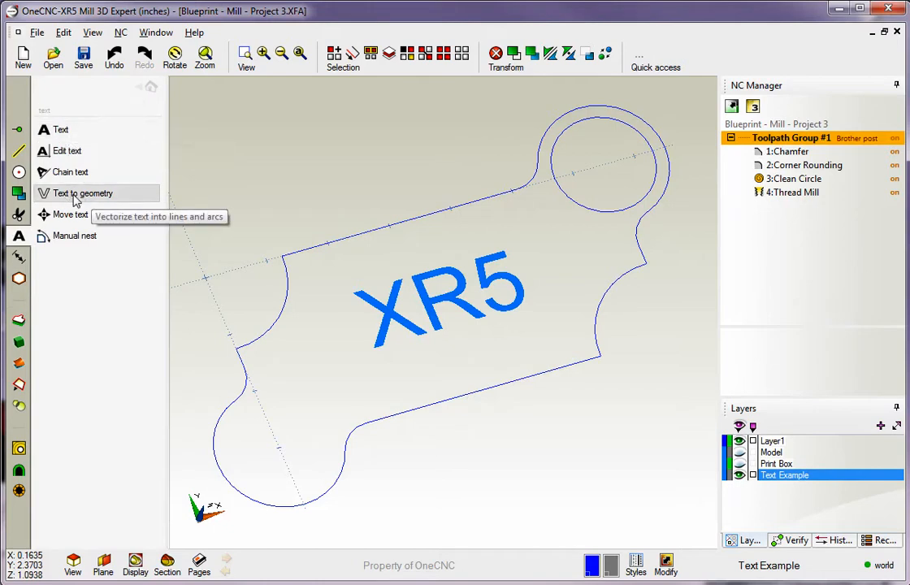
click(74, 197)
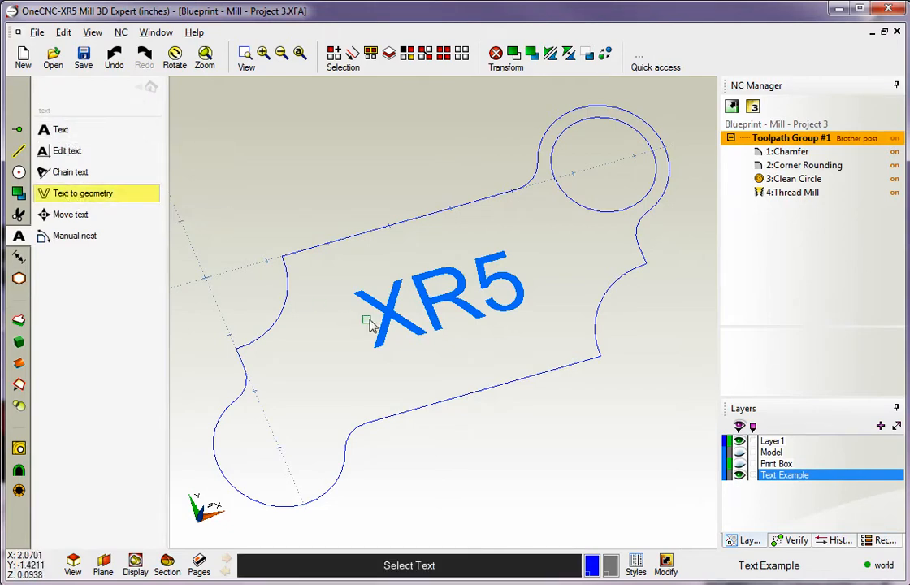
click(398, 325)
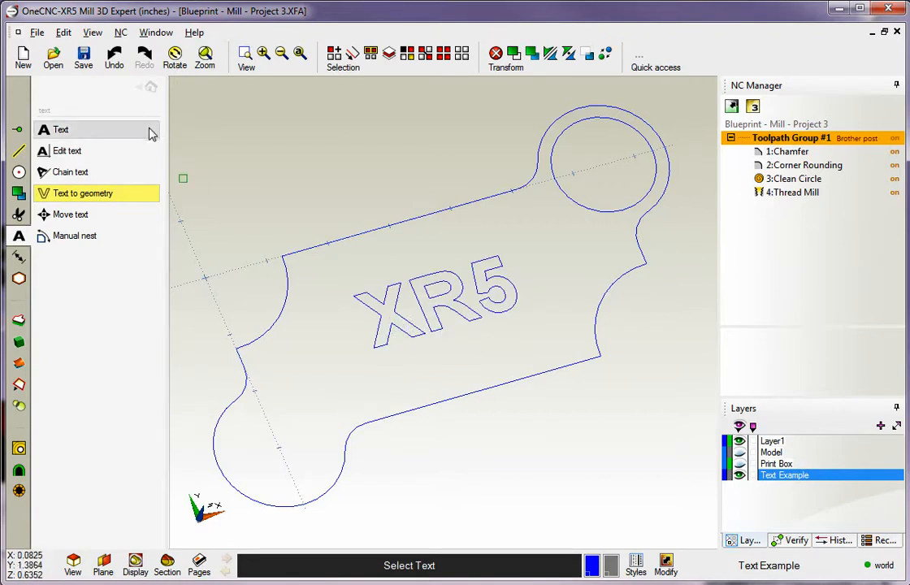
click(152, 88)
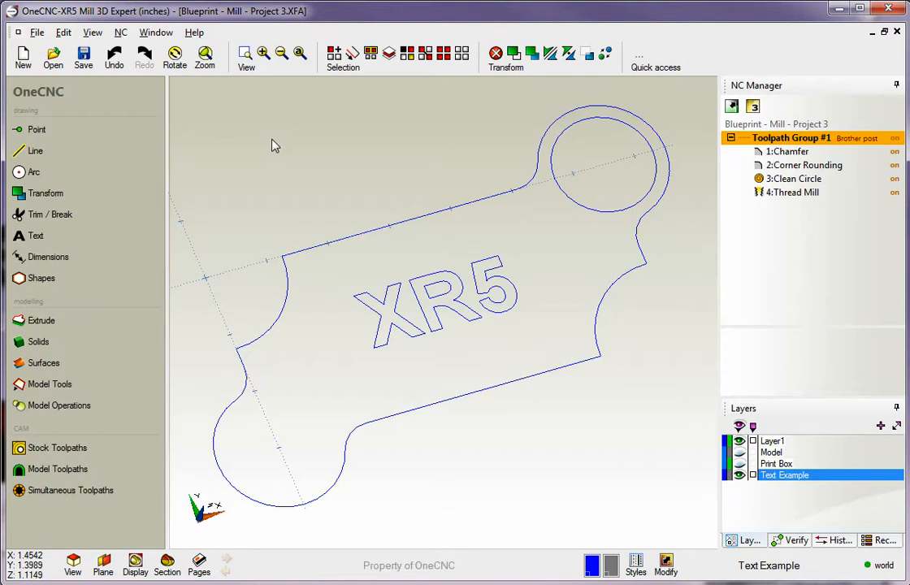
Start a Cut chain 2D engraving toolpath on the letter X, chaining upward from its lower-left leg
click(50, 448)
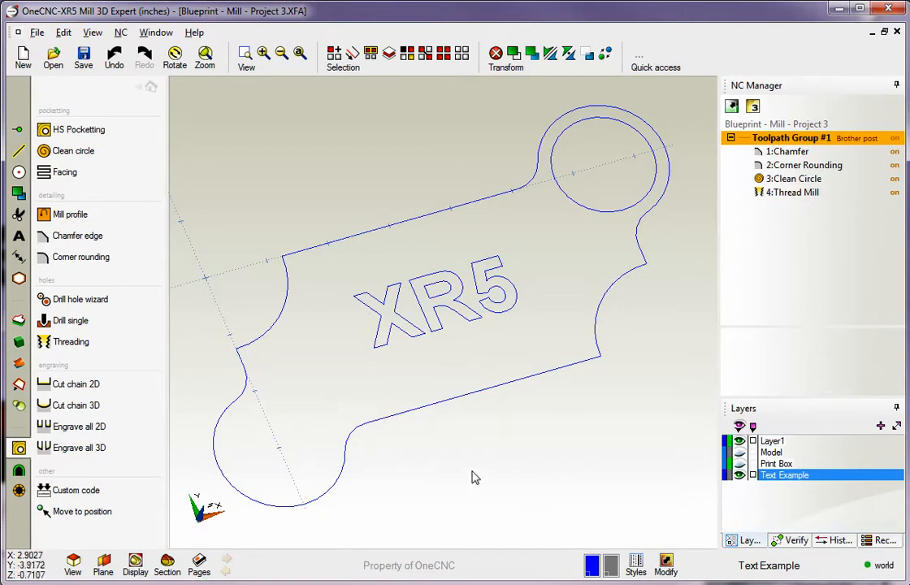
click(73, 390)
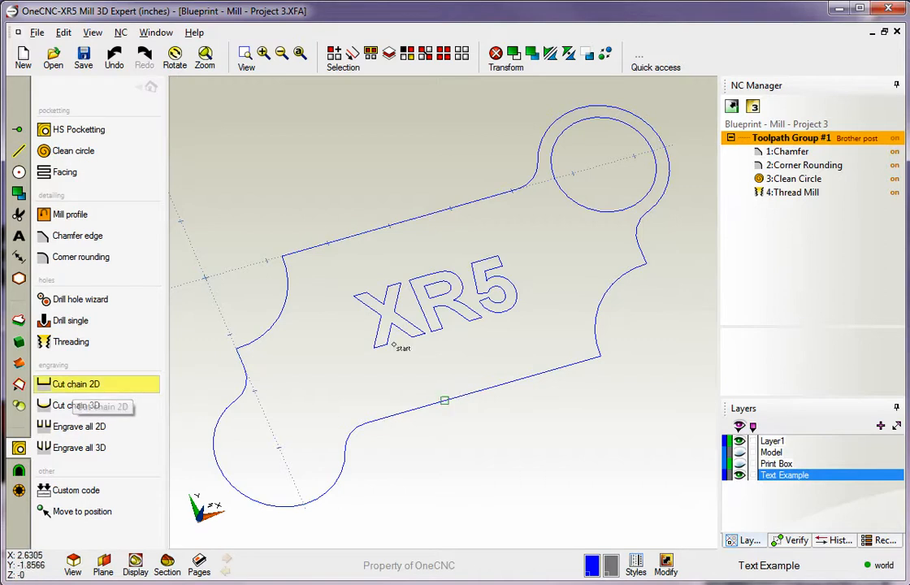
click(378, 340)
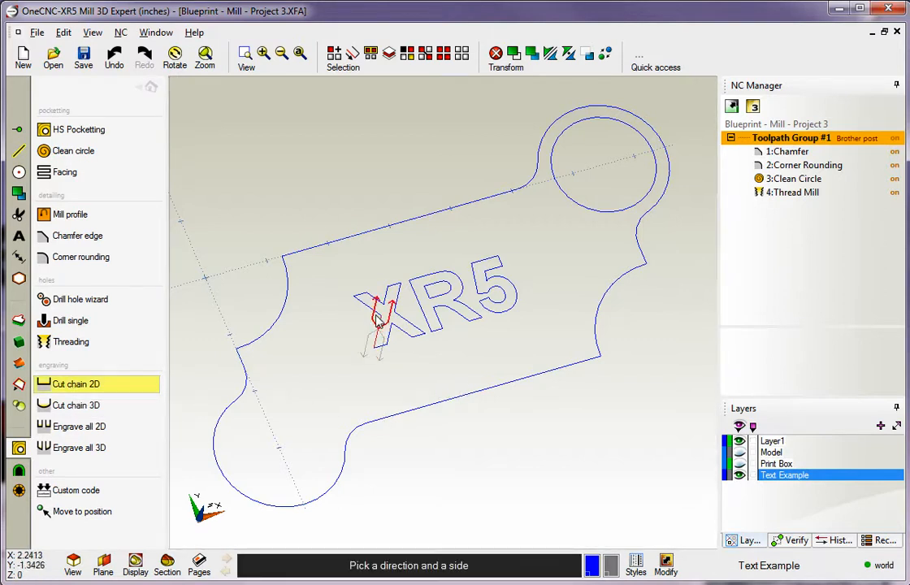
click(377, 319)
click(378, 354)
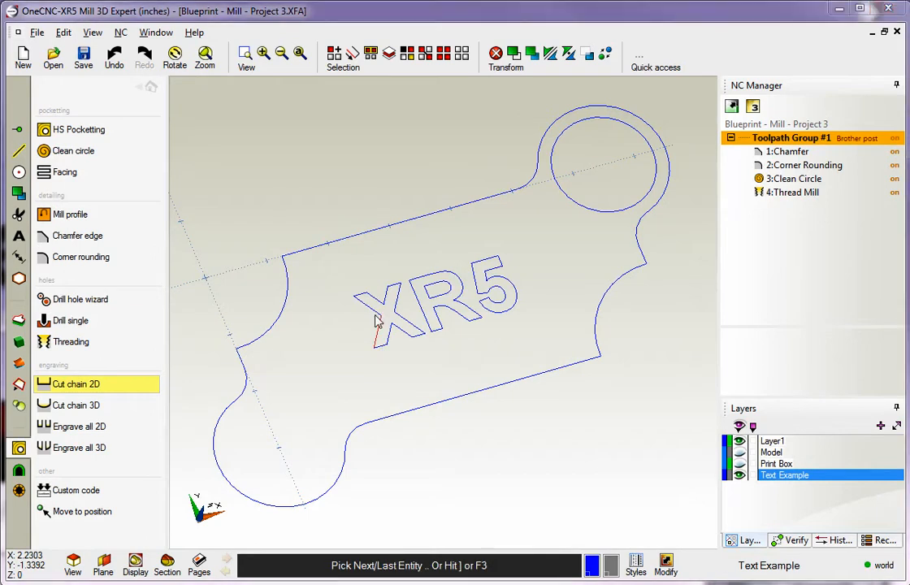
Complete the Cut chain 2D toolpath on the letter X using the .25 chamfer tool, final Z -0.02 and toolpath style None
drag(307, 24, 169, 13)
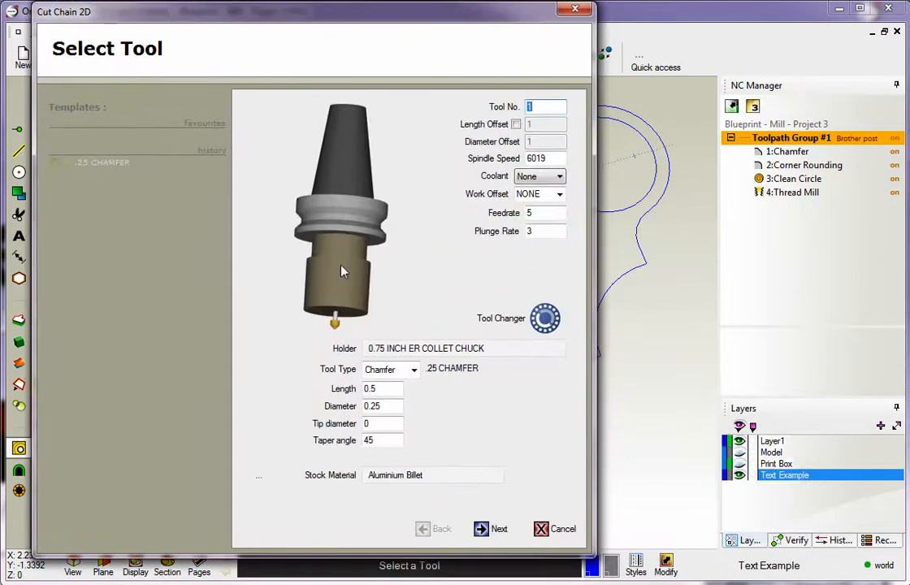
click(485, 531)
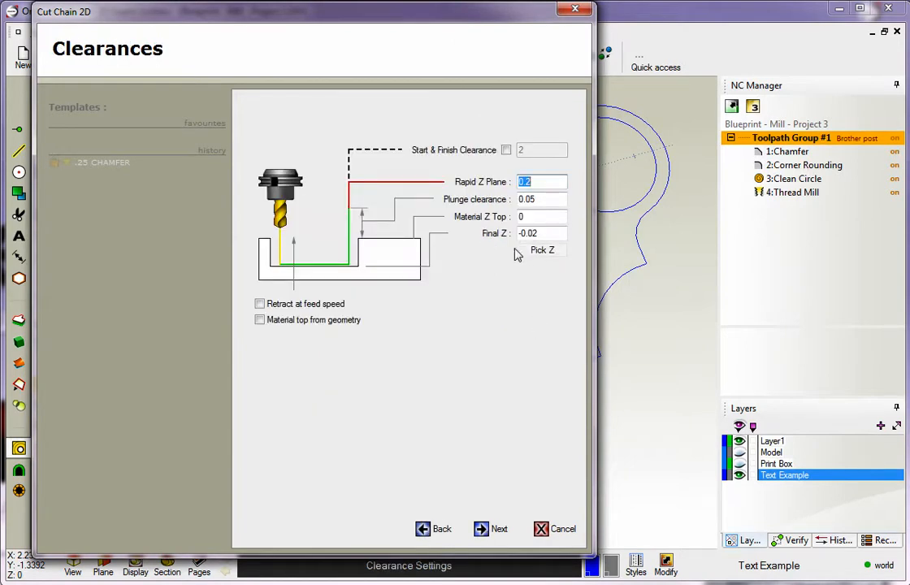
click(484, 530)
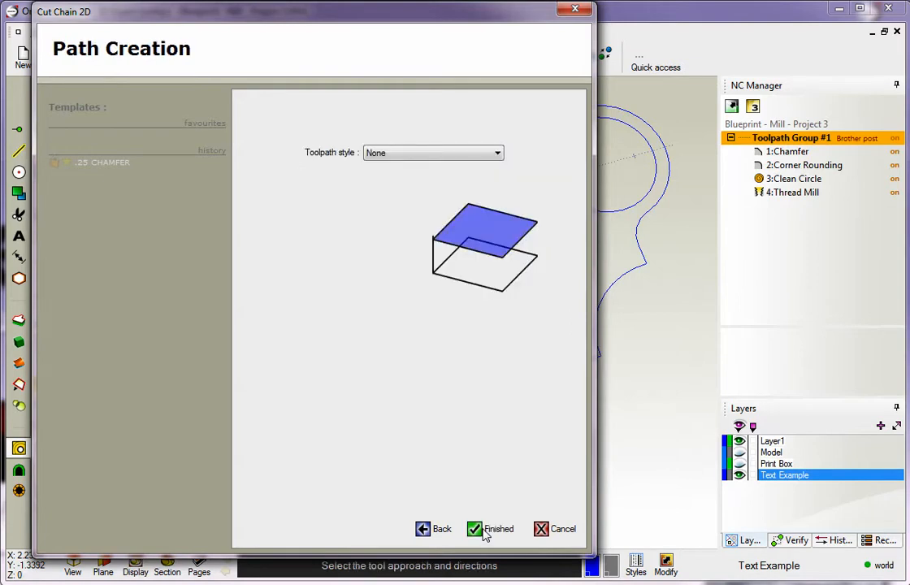
click(482, 530)
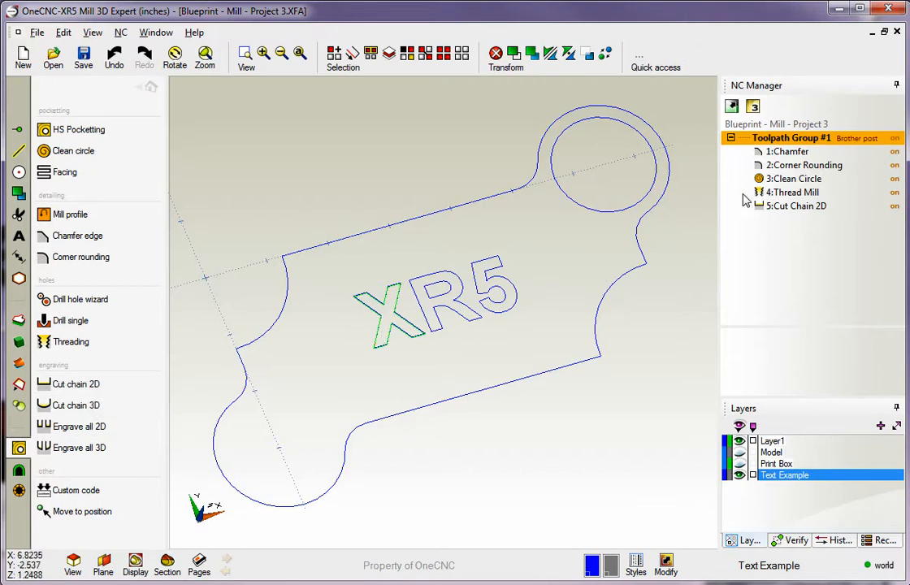
Delete the Cut Chain 2D operation of the letter X from the toolpath group
right_click(785, 210)
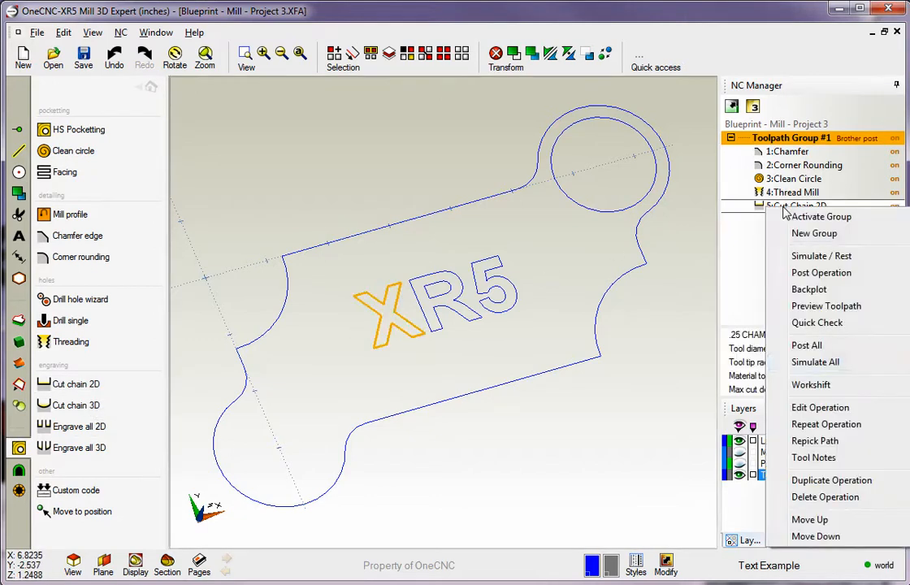
click(811, 503)
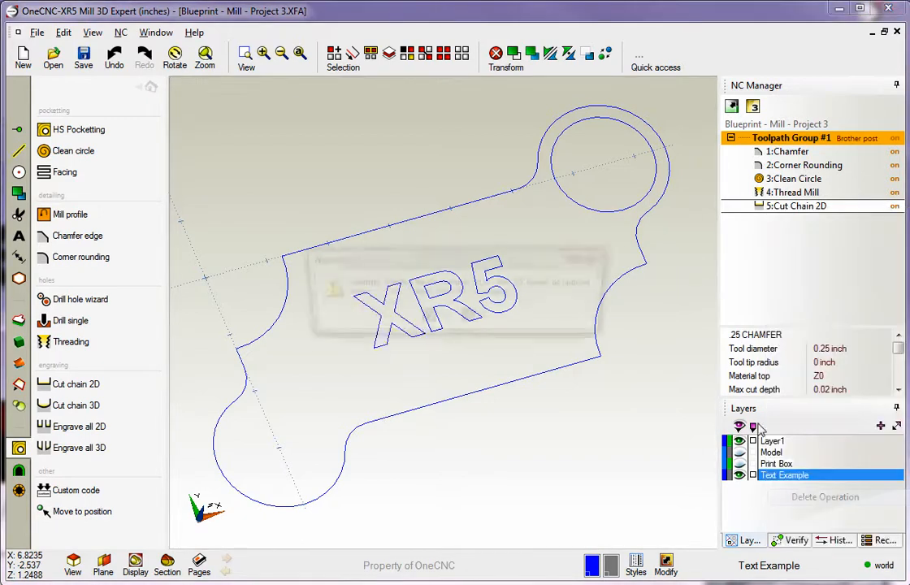
click(429, 320)
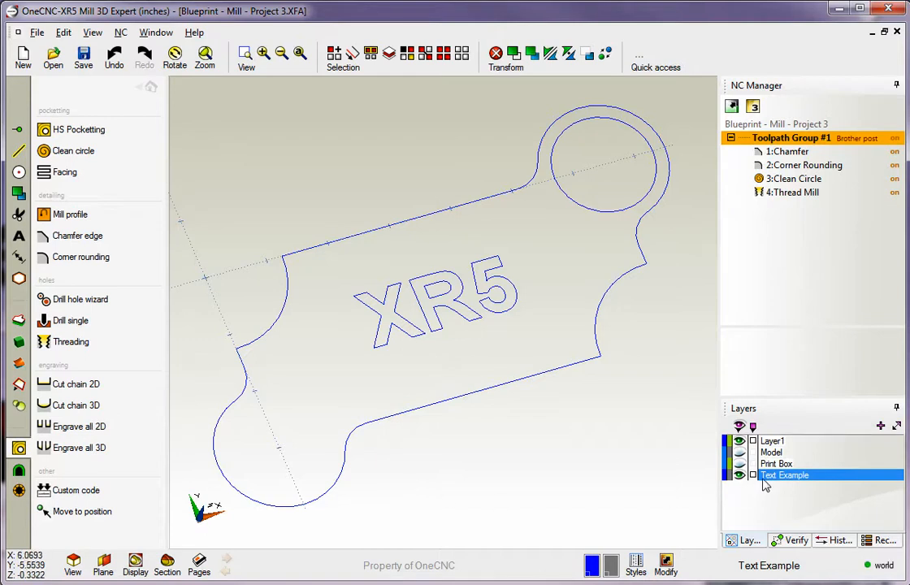
Hide Layer1 with the part outline, keeping the Text Example layer visible
click(740, 477)
click(741, 477)
click(739, 441)
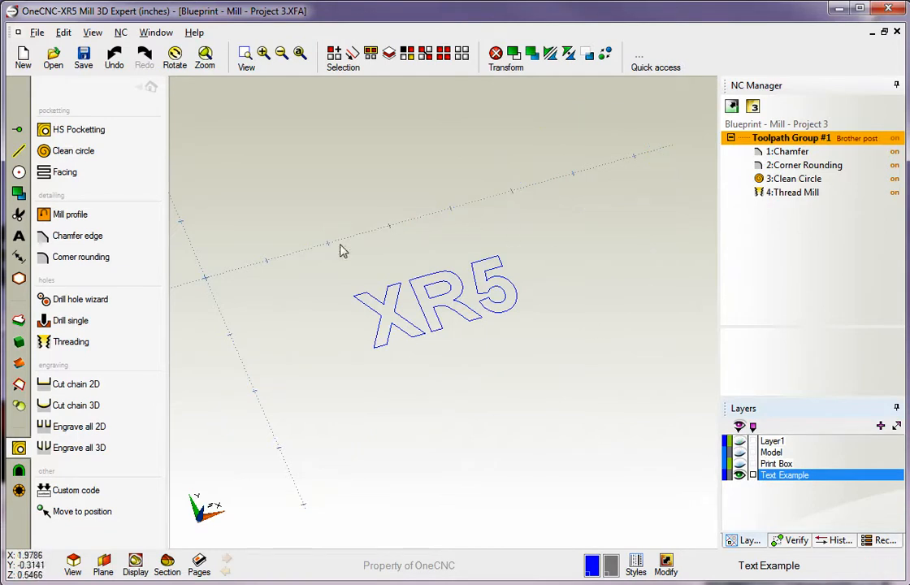
Create an Engrave all 2D toolpath on the XR5 text with tool 6, the .25 chamfer, rapid Z plane 0.2 and final Z -0.02
click(81, 436)
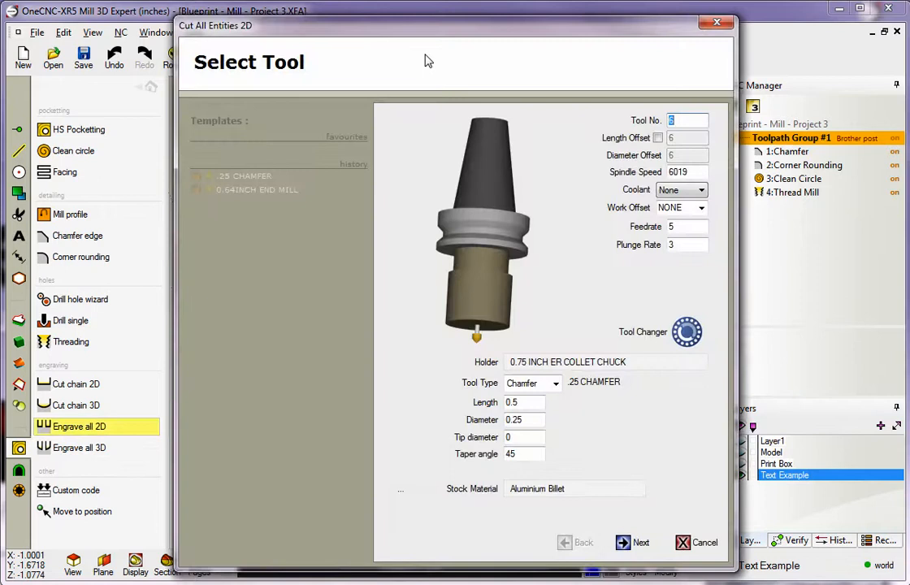
drag(428, 61, 428, 27)
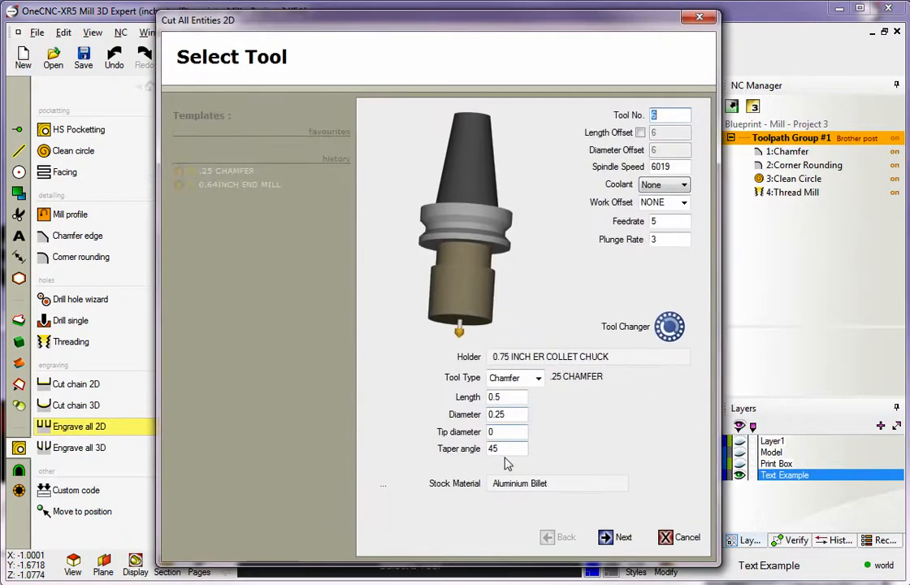
click(608, 537)
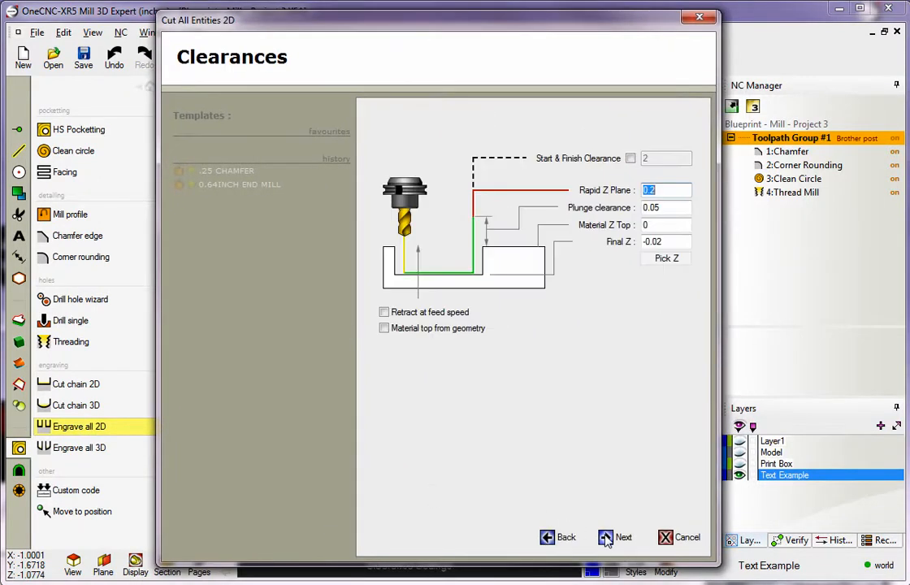
click(608, 538)
click(608, 538)
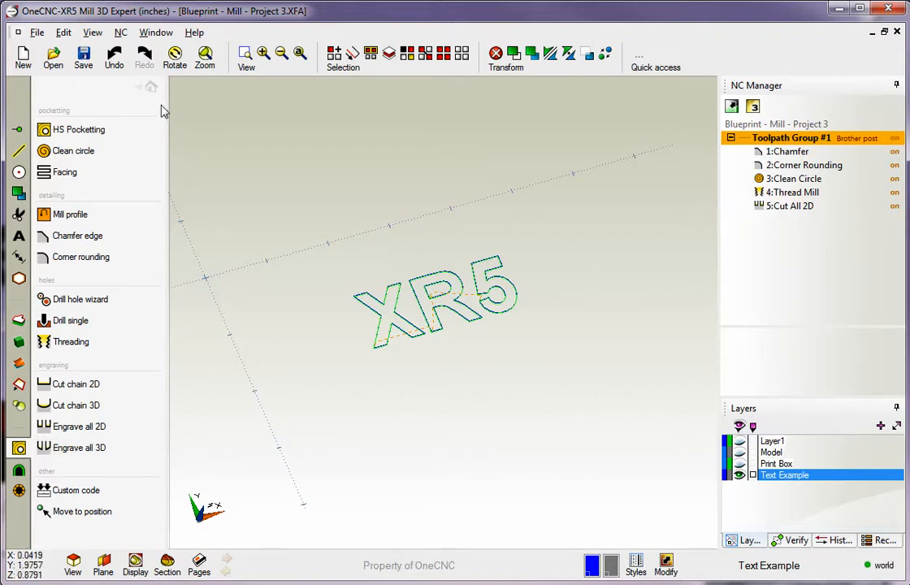
click(151, 87)
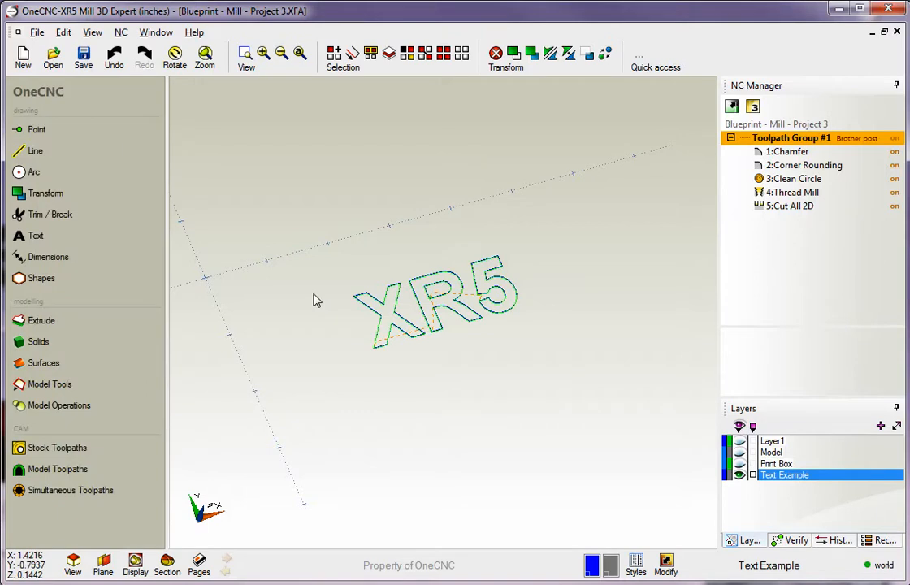